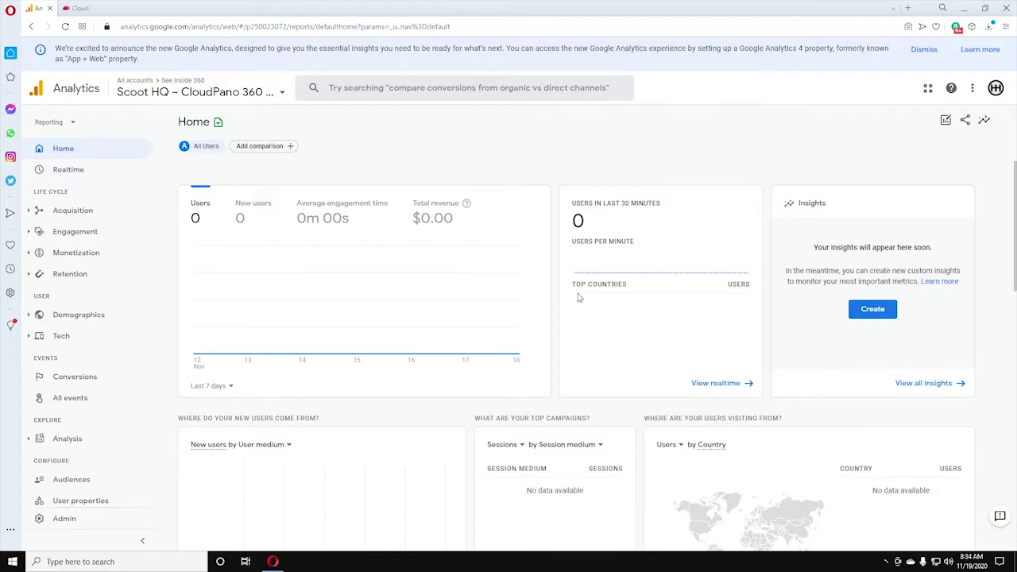
Open the Google Analytics Admin settings.
left_click(60, 520)
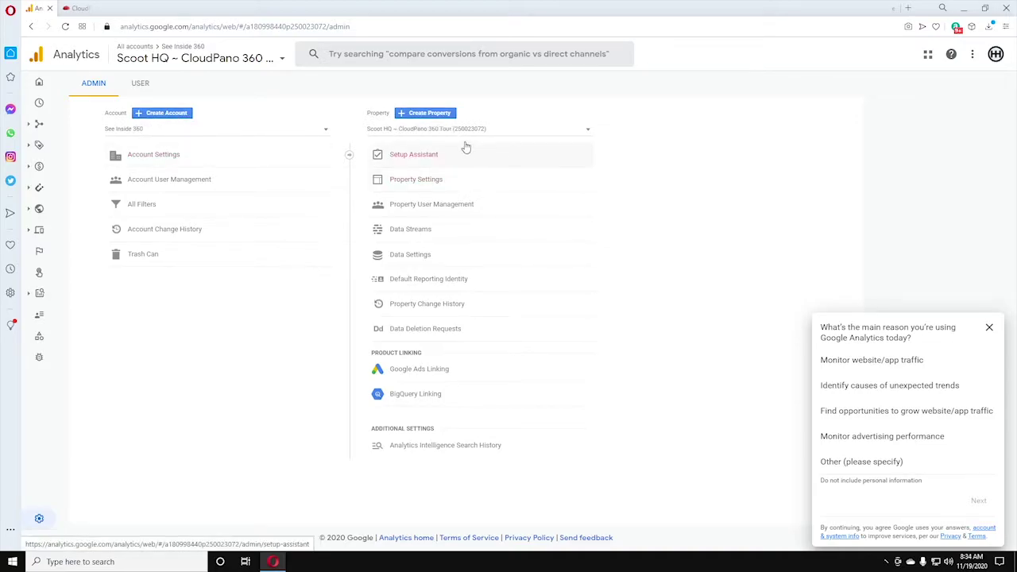
Start a new property named Bonanzaville, matching the tour name shown in CloudPano.
left_click(436, 117)
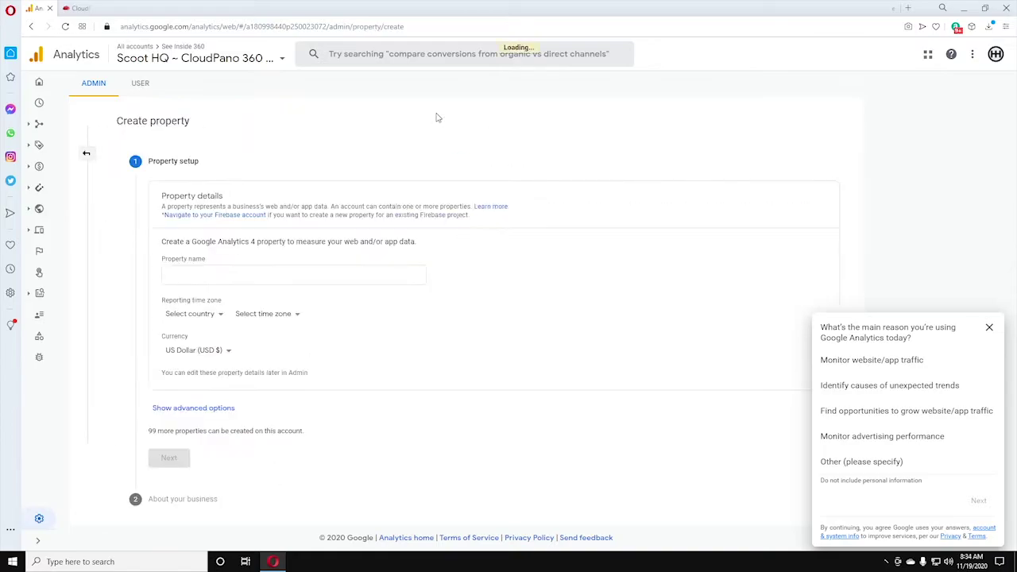
left_click(213, 275)
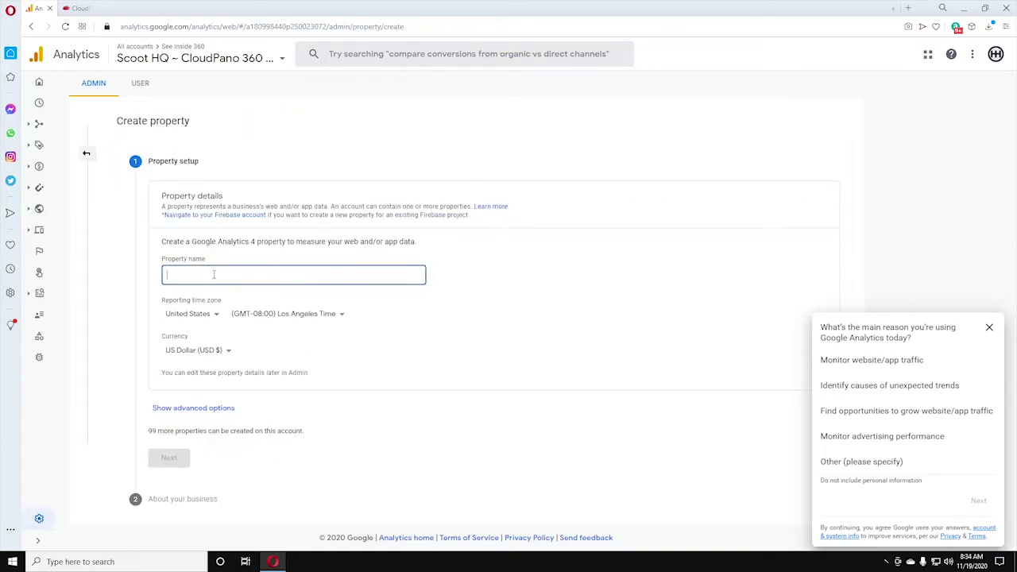
left_click(76, 9)
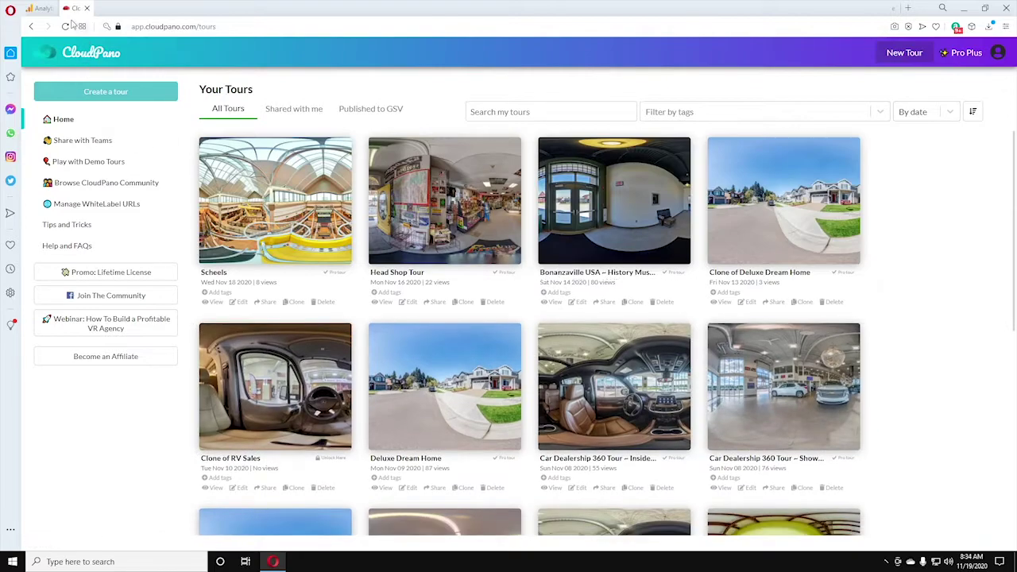
left_click(44, 9)
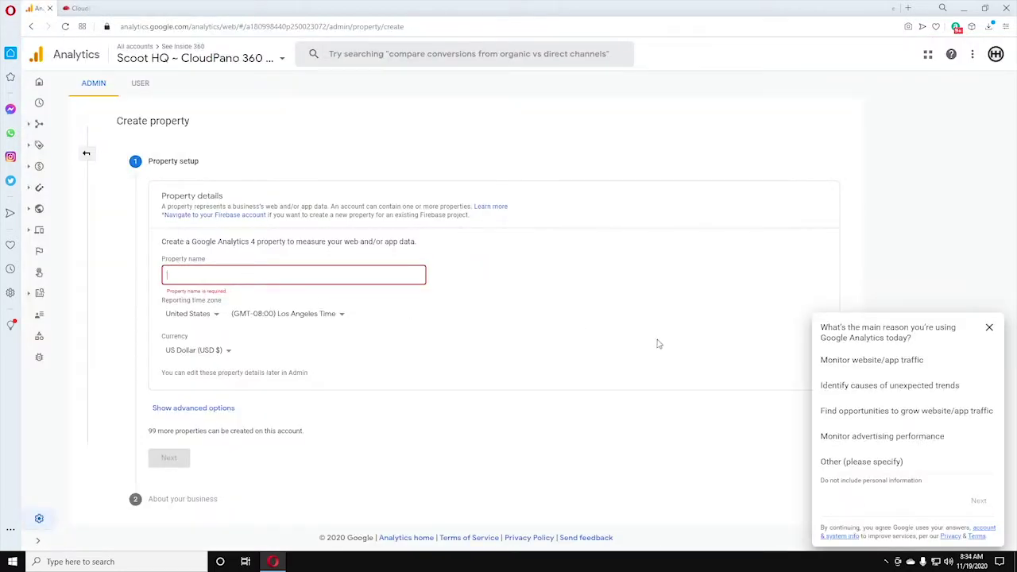
type("Bona")
type("nzaville")
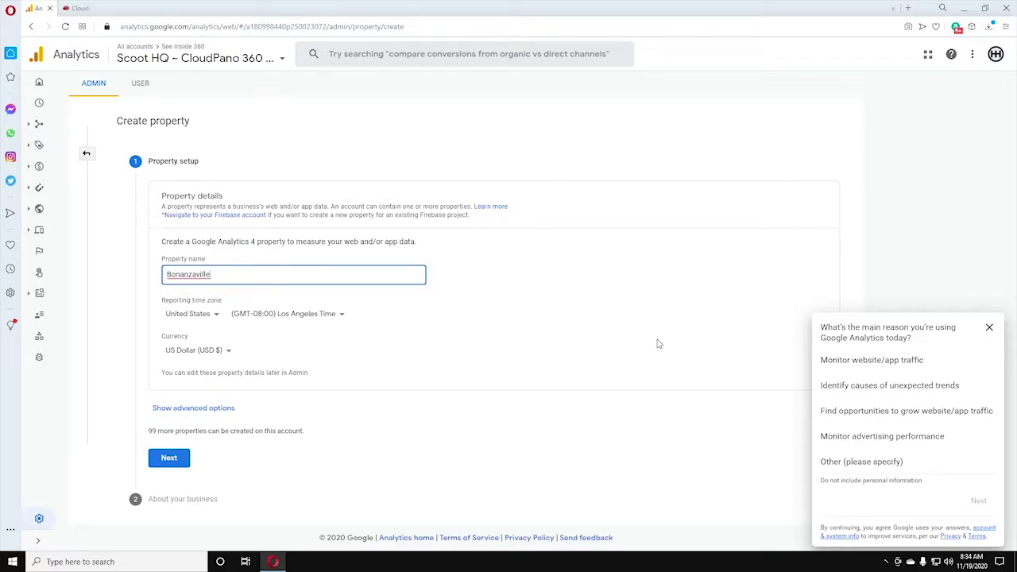
Set industry to Travel and business size to Medium, then create the Bonanzaville property.
left_click(170, 461)
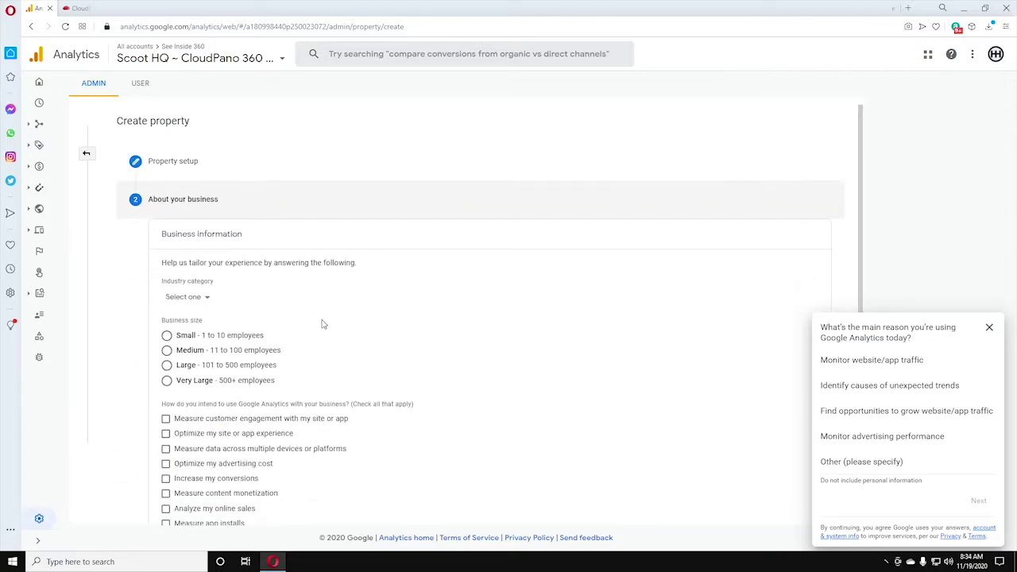
left_click(206, 300)
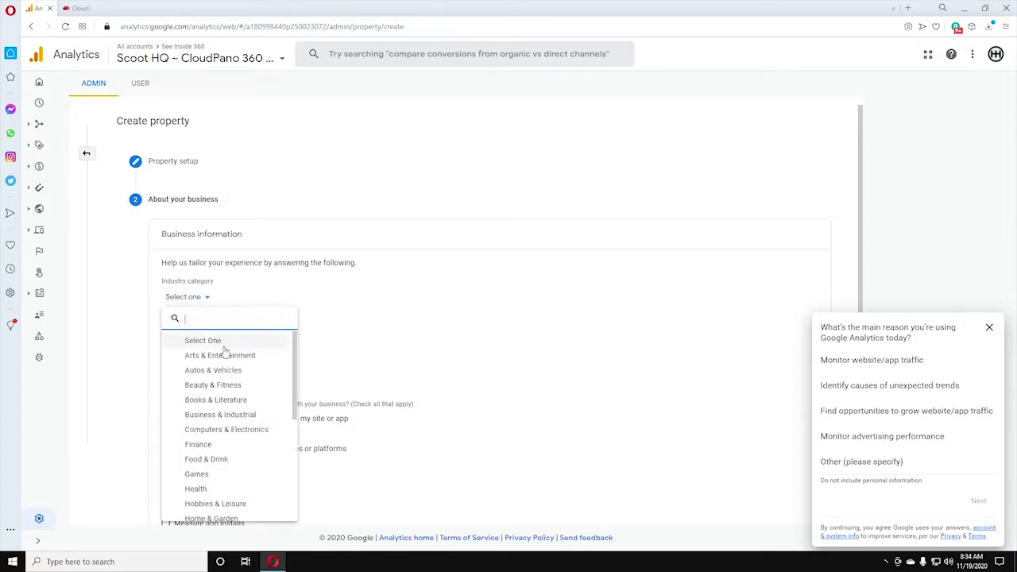
scroll(234, 406, "down", 1)
scroll(235, 406, "down", 1)
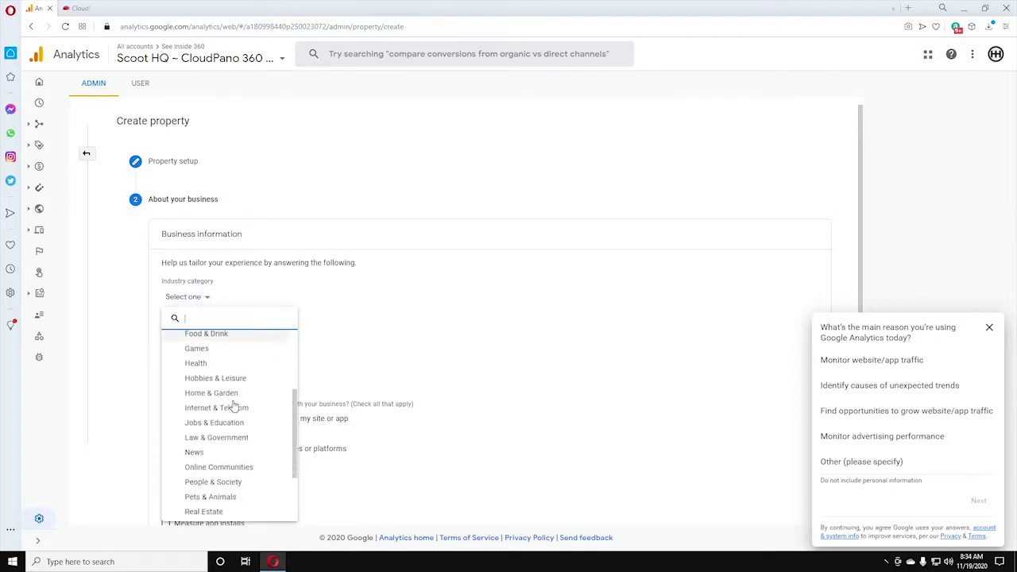
scroll(234, 406, "down", 1)
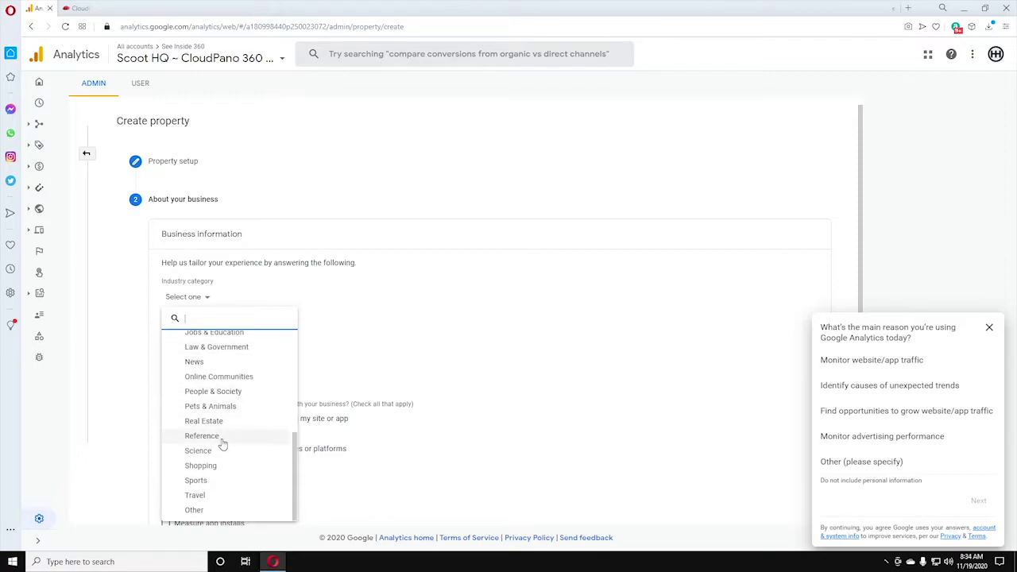
left_click(195, 495)
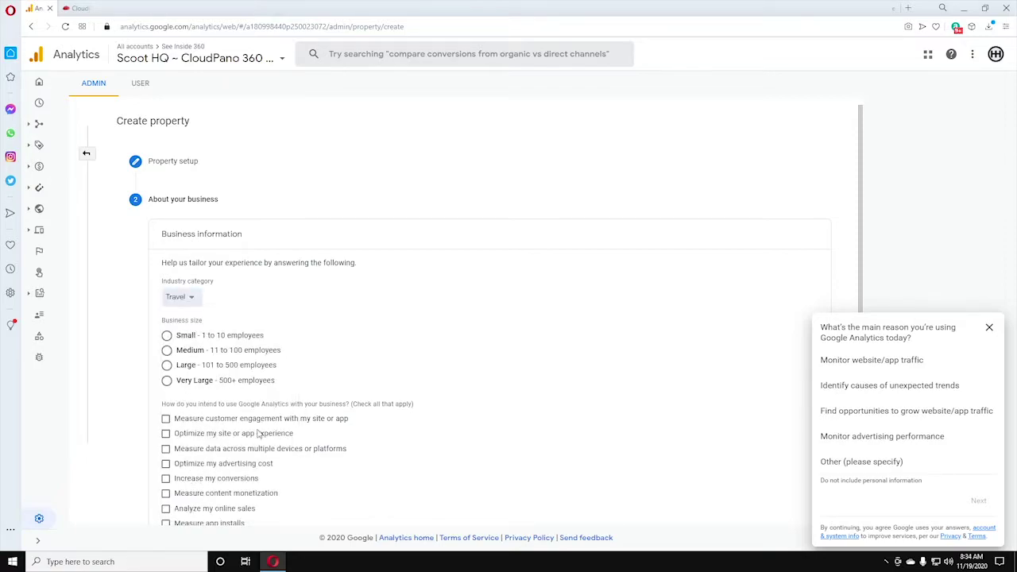
left_click(166, 350)
scroll(375, 334, "down", 2)
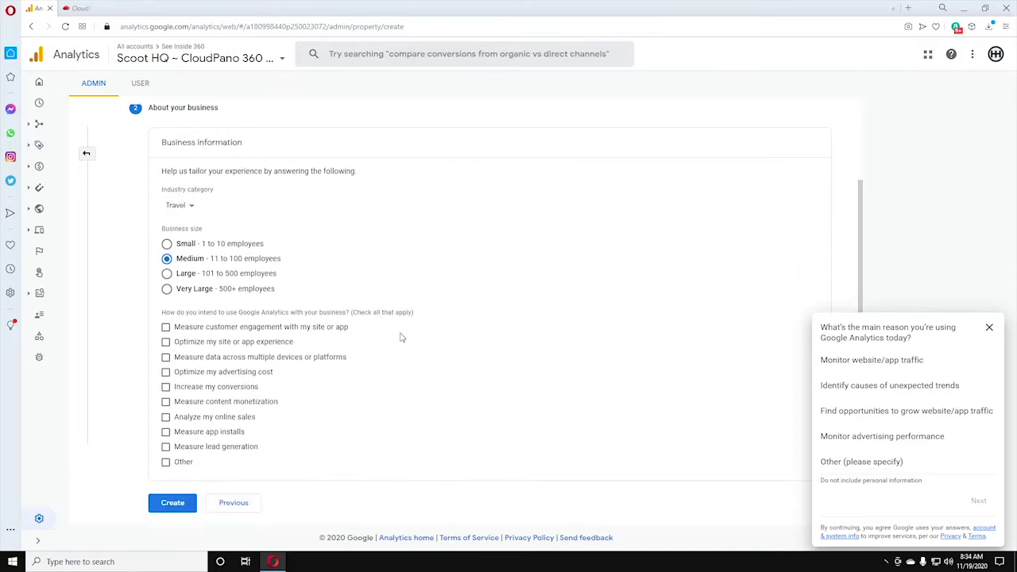
left_click(173, 503)
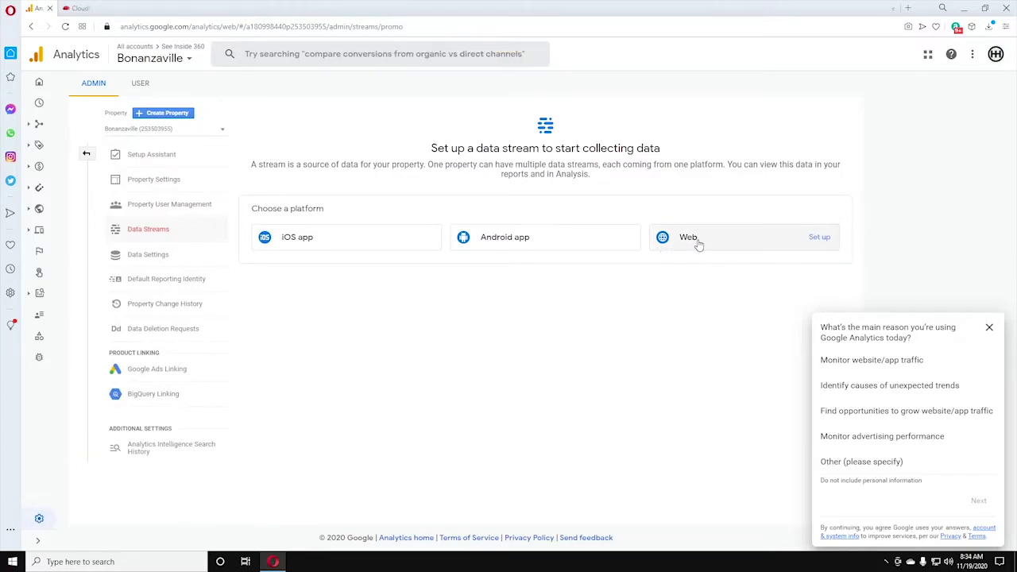
Choose the Web platform for a new data stream and bring up the CloudPano tour list.
left_click(753, 241)
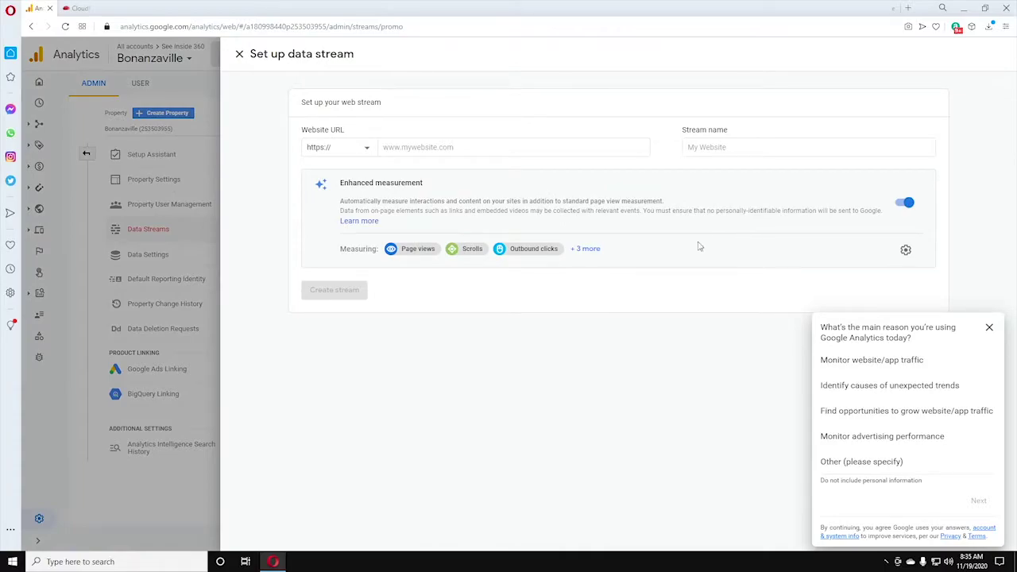
left_click(420, 147)
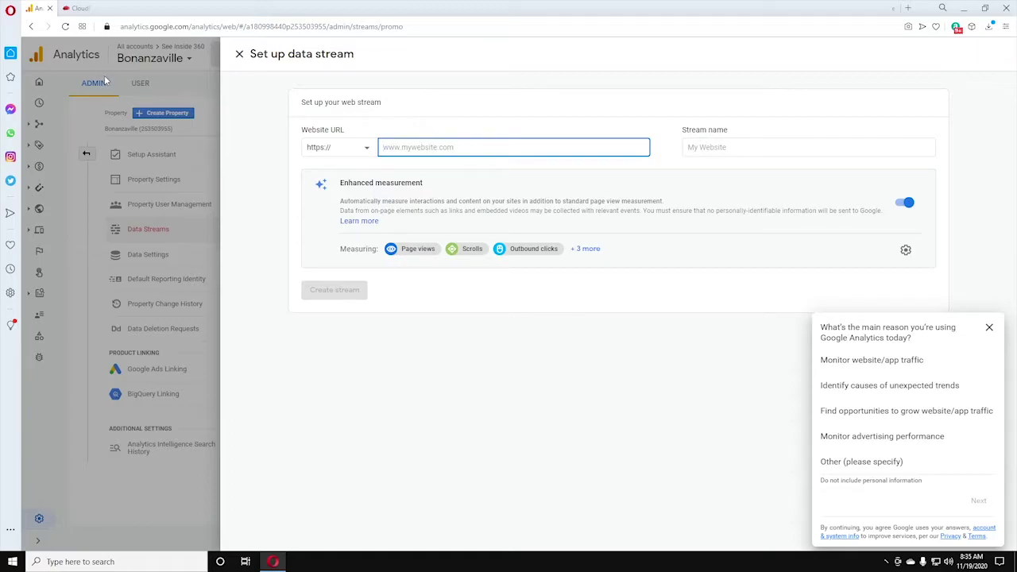
left_click(78, 8)
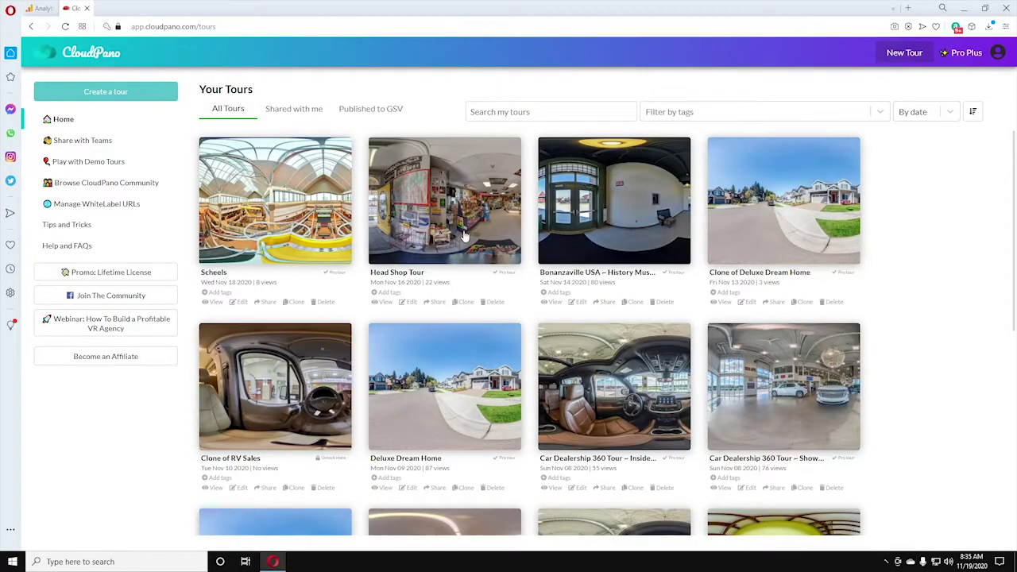
Load the Bonanzaville tour at vr.seeinside360.com/tours/FRXKMMDVCn.
left_click(554, 311)
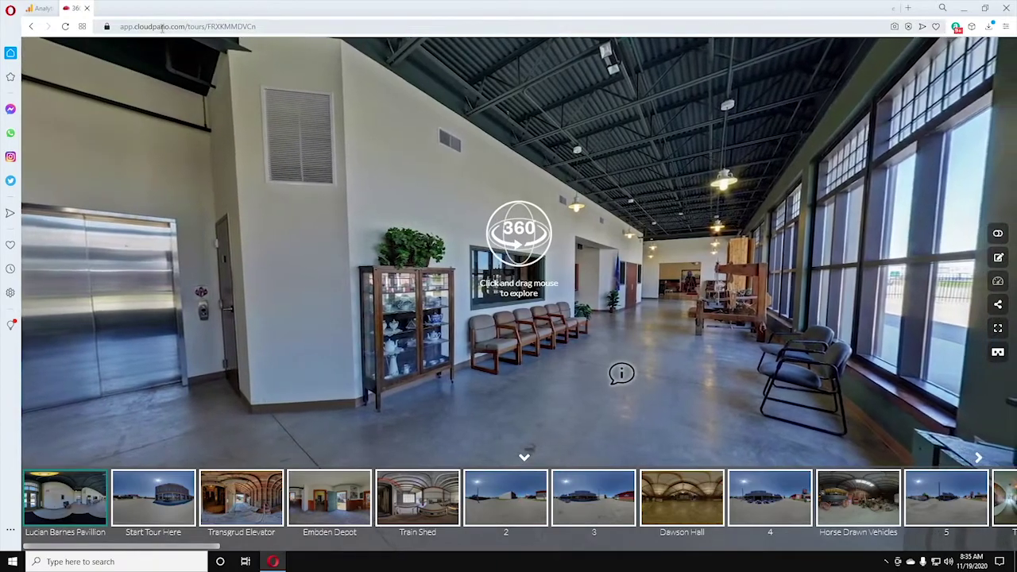
left_click(161, 28)
left_click_drag(169, 26, 120, 26)
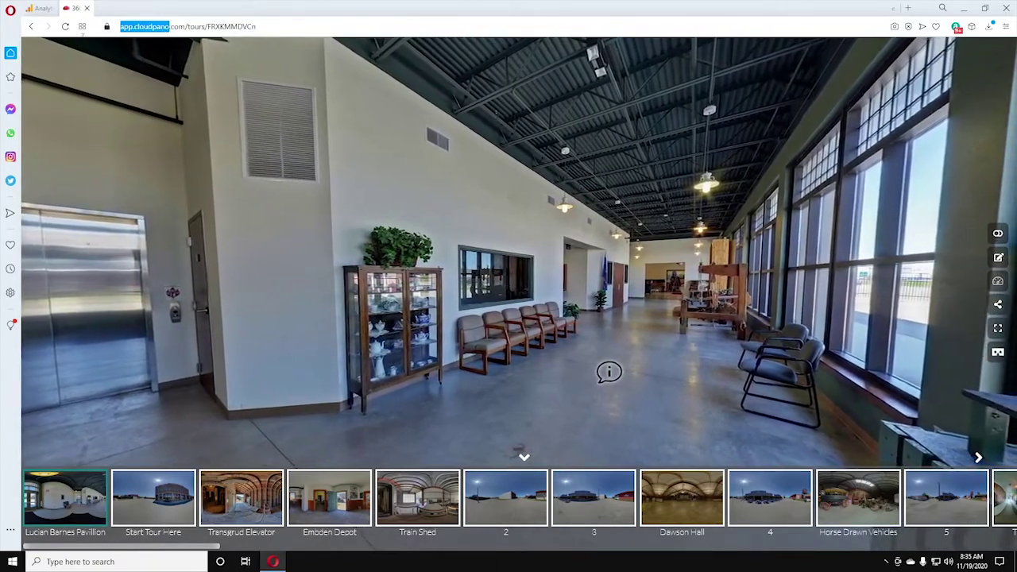
type("v")
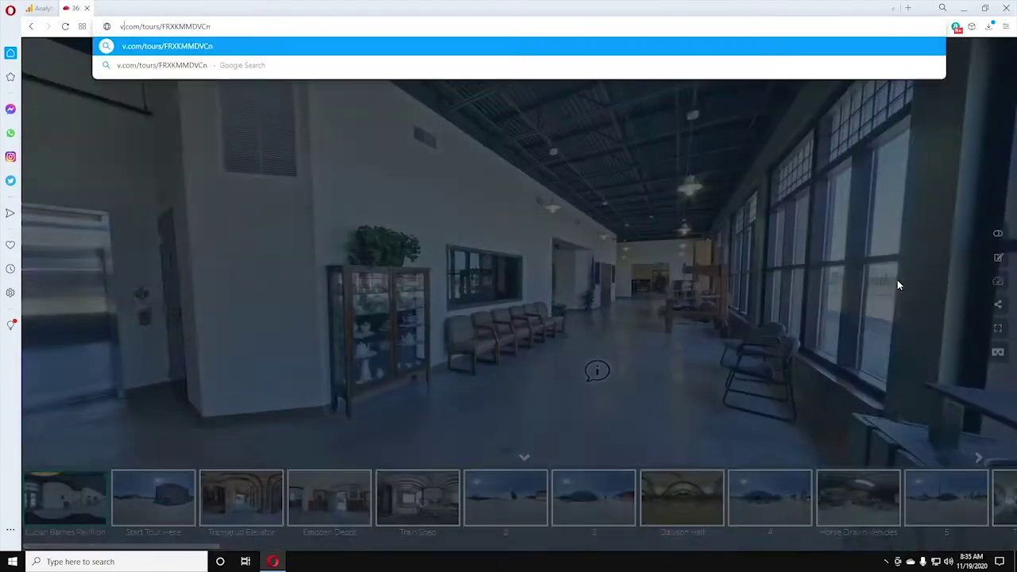
type("r")
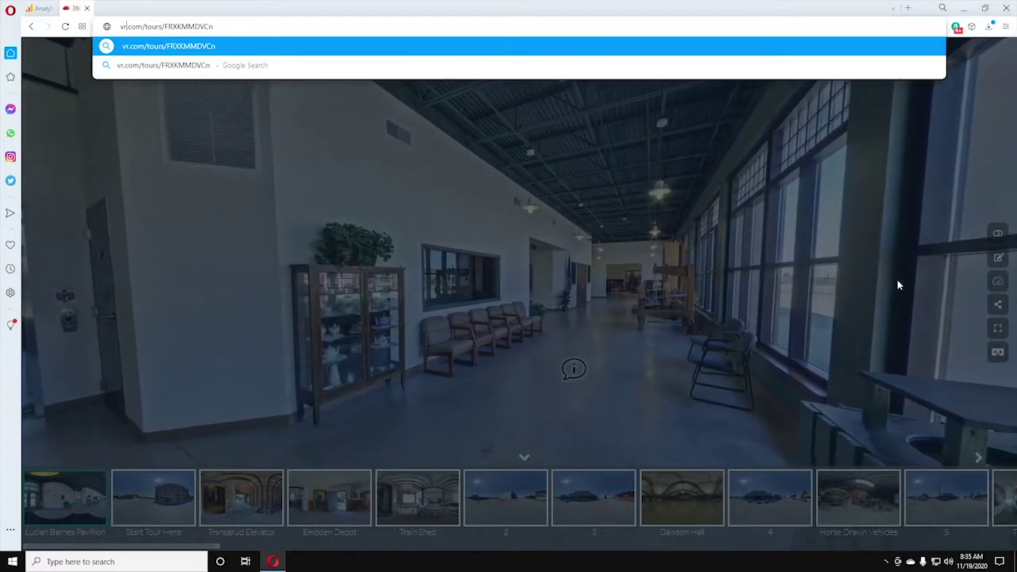
type(".seeing")
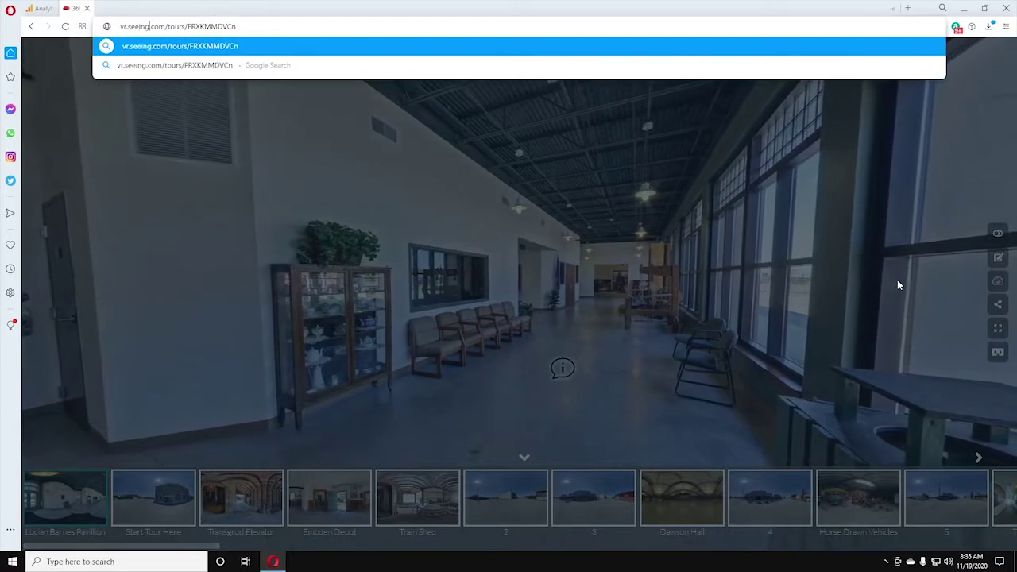
key("BackSpace")
type("side")
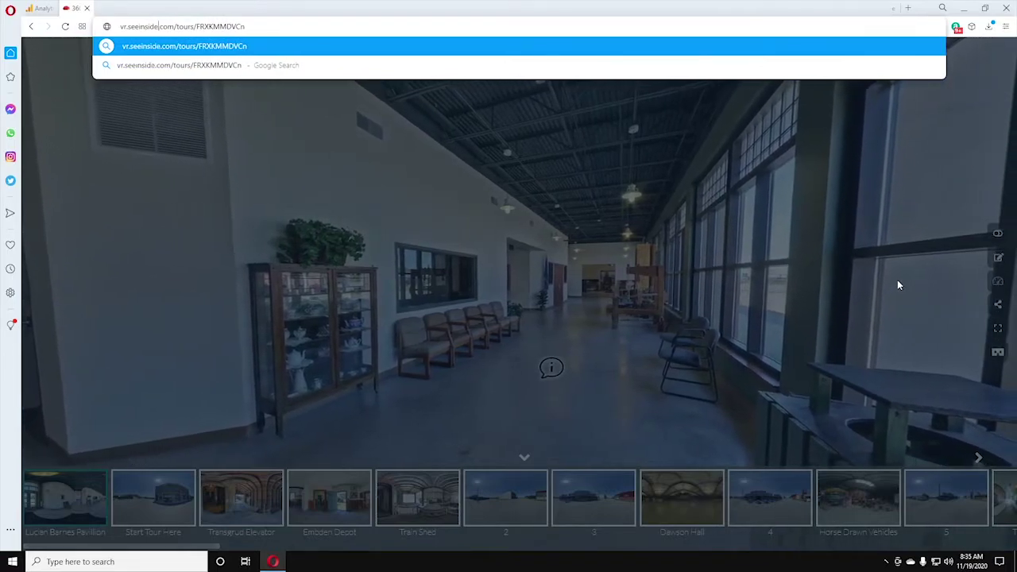
type("360")
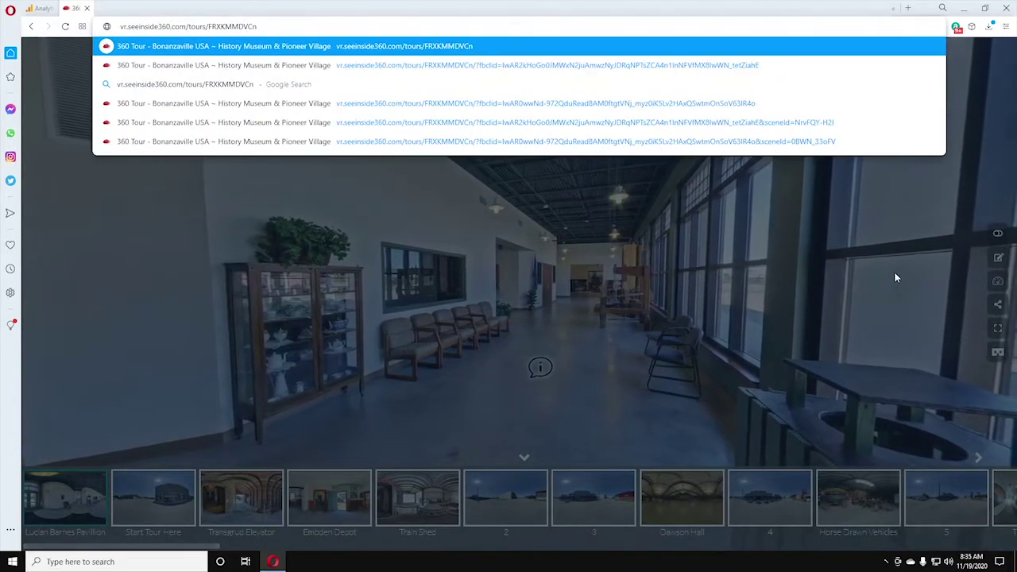
key("Return")
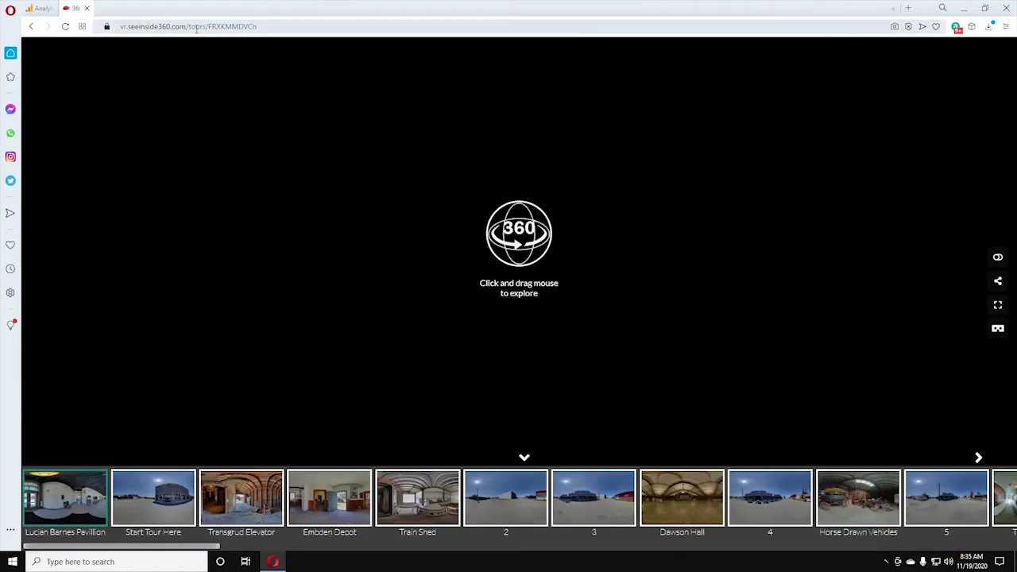
Copy the tour page's web address.
left_click(197, 30)
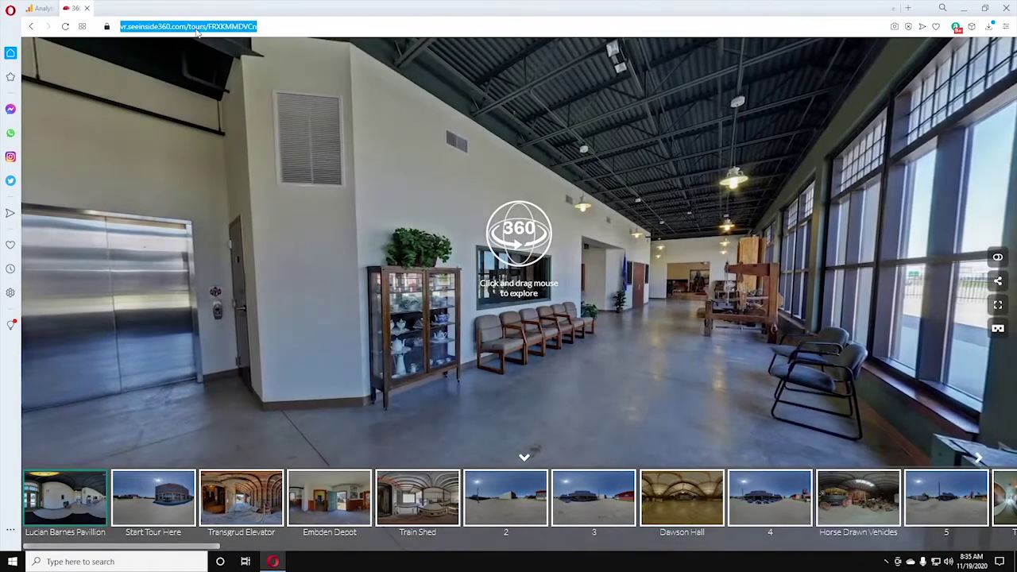
right_click(197, 30)
left_click(219, 68)
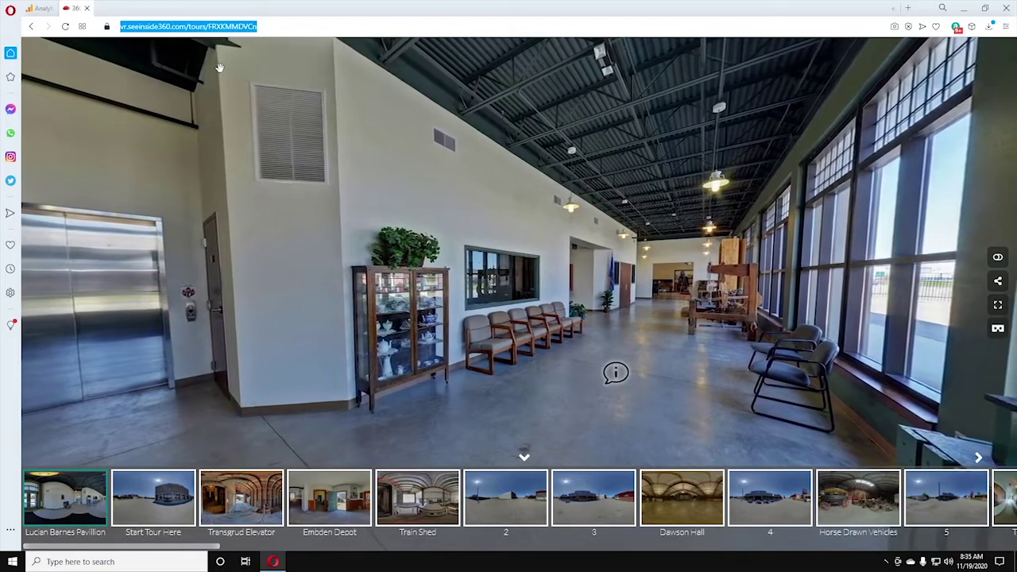
left_click(44, 9)
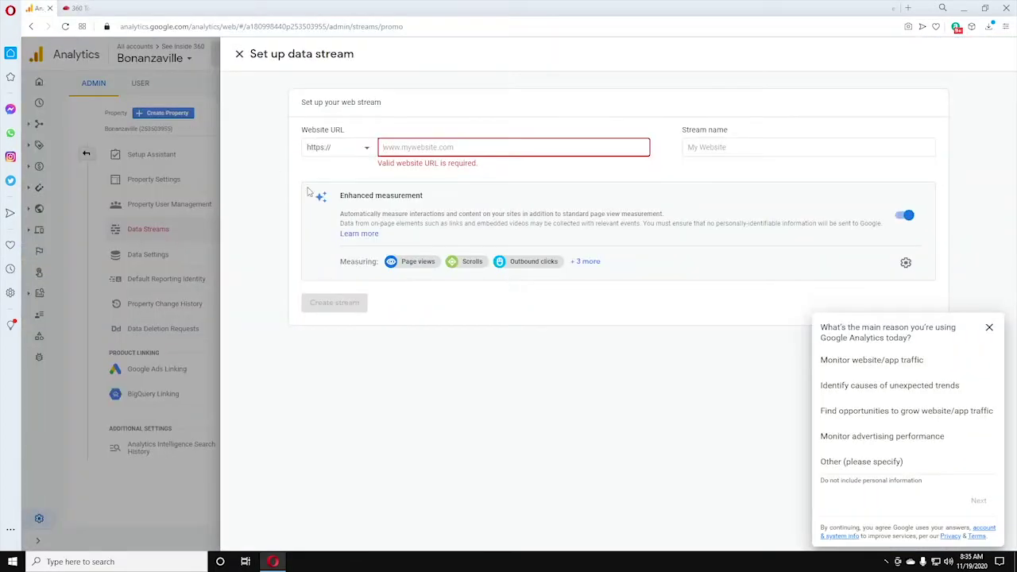
right_click(411, 150)
left_click(435, 233)
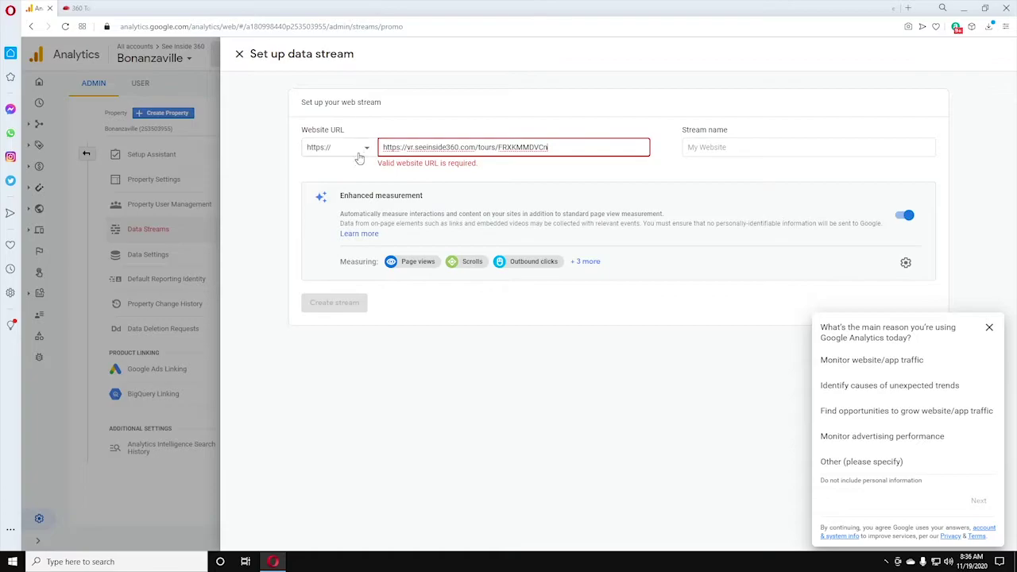
left_click_drag(407, 147, 325, 159)
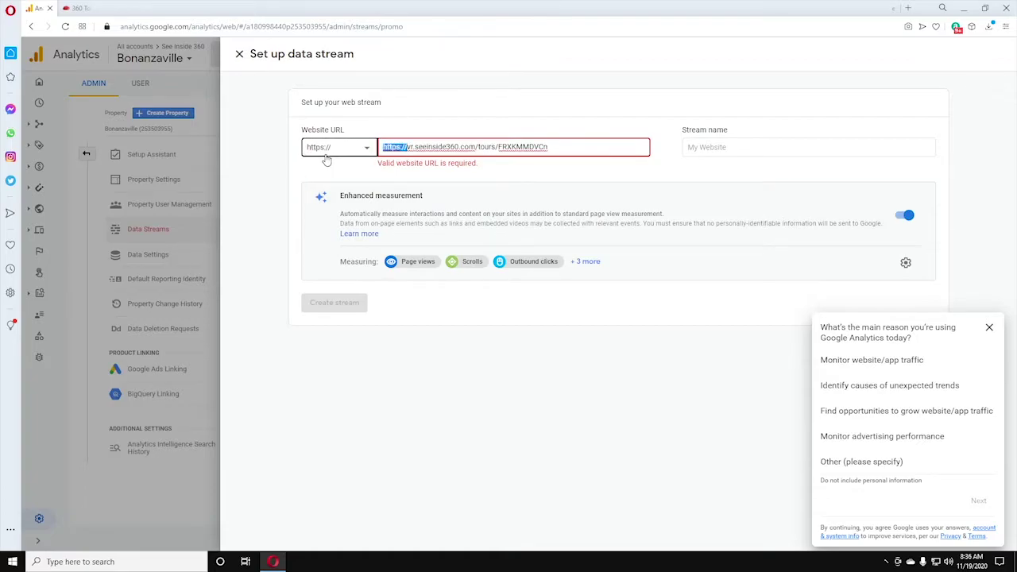
key("BackSpace")
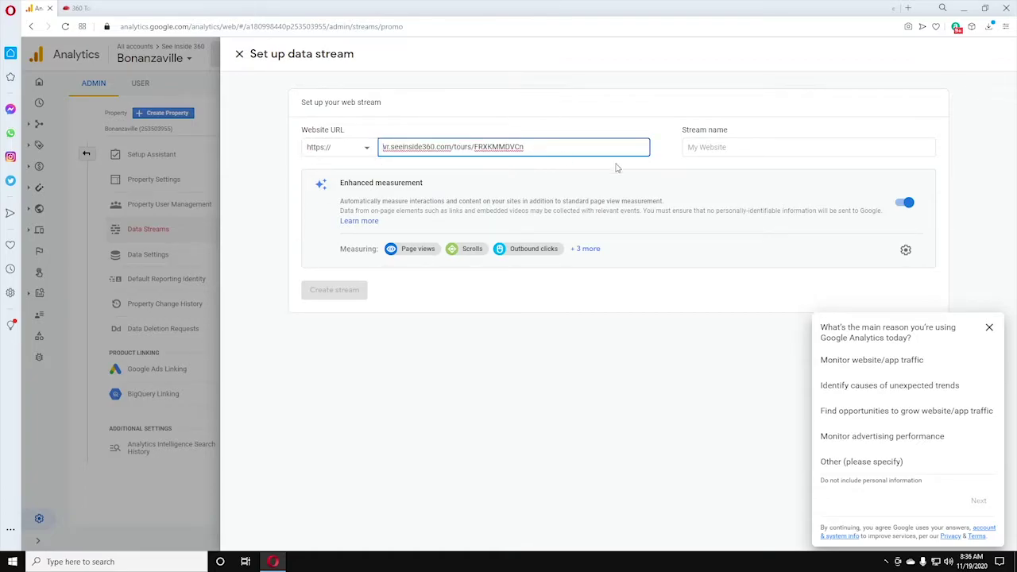
Enter My Tour as the stream name.
left_click(712, 154)
left_click(718, 148)
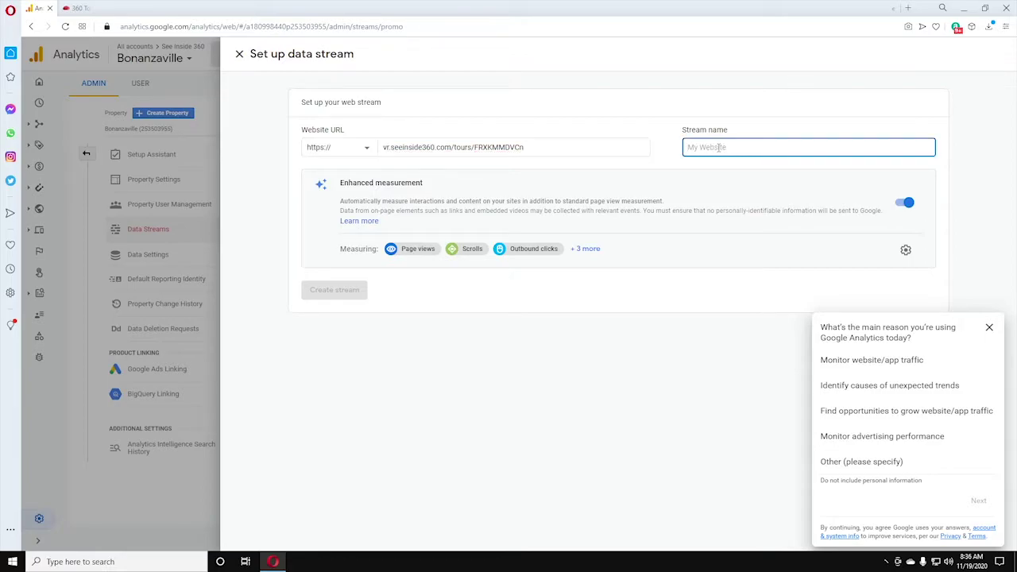
type("My Tour")
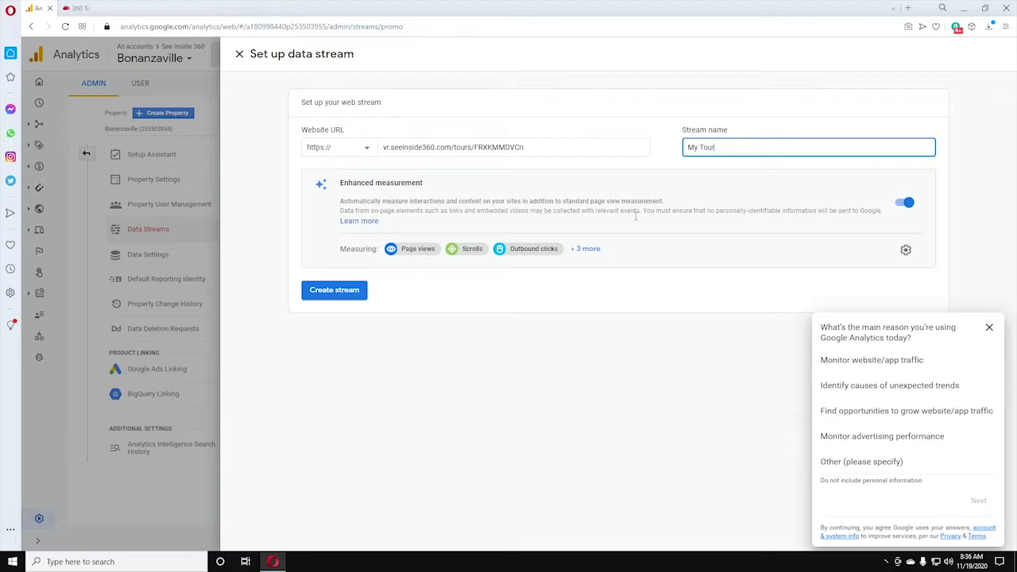
Create the My Tour stream and copy its measurement ID G-84TT3TK5TL.
left_click(334, 292)
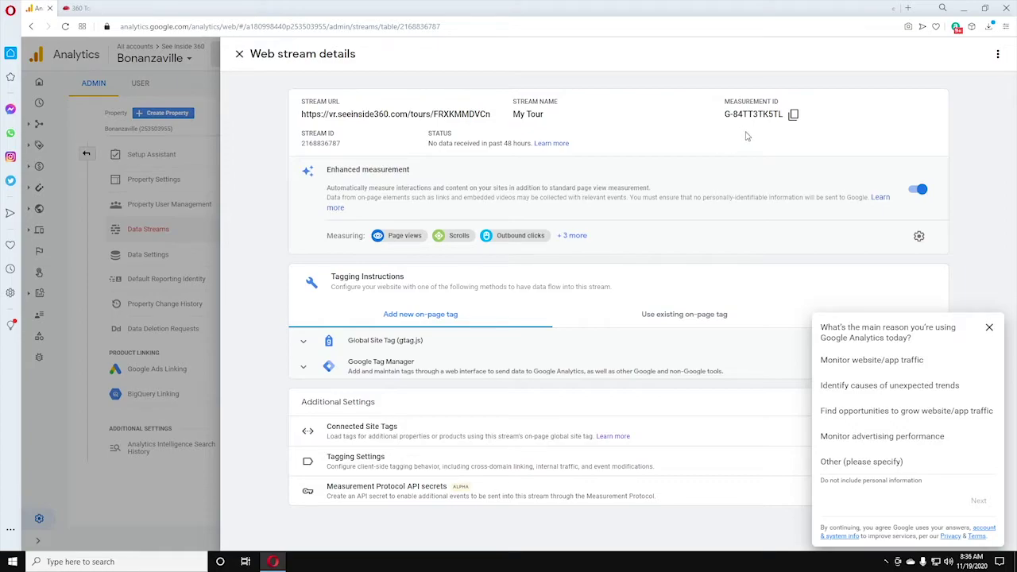
left_click(791, 117)
Open the tour in the CloudPano editor at app.cloudpano.com/tours/FRXKMMDVCn.
left_click(78, 8)
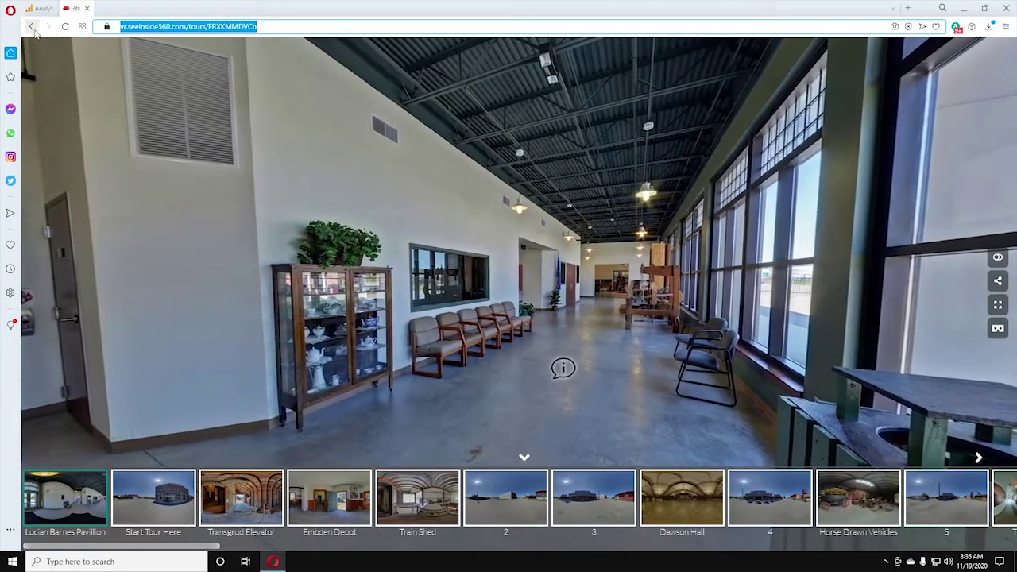
type("app.cloudpano.com/tours/FRXKMMDVCn")
key("Return")
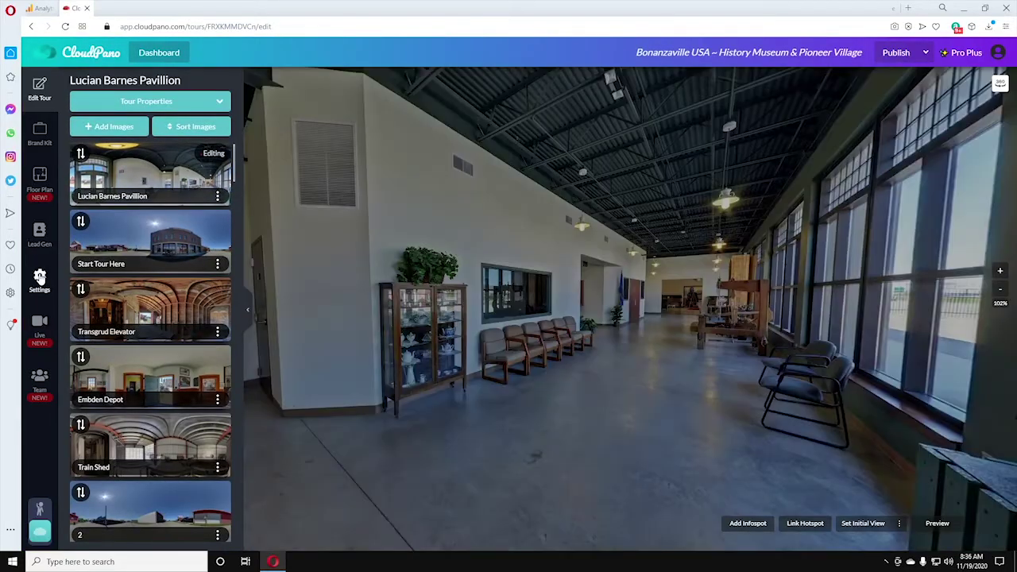
Replace the old Google Analytics ID in tour Settings with G-84TT3TK5TL and save.
left_click(39, 276)
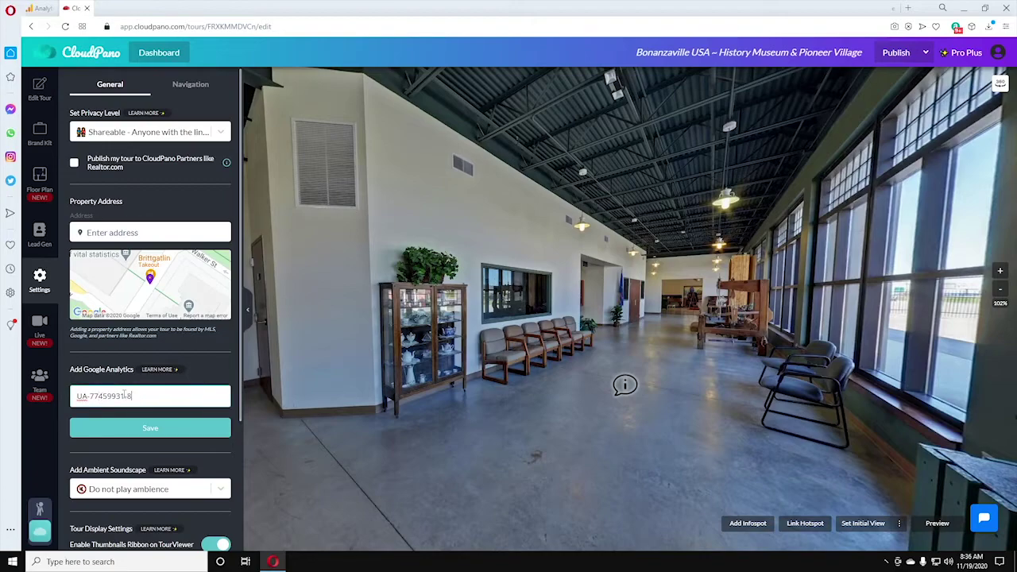
left_click_drag(131, 396, 36, 397)
right_click(88, 397)
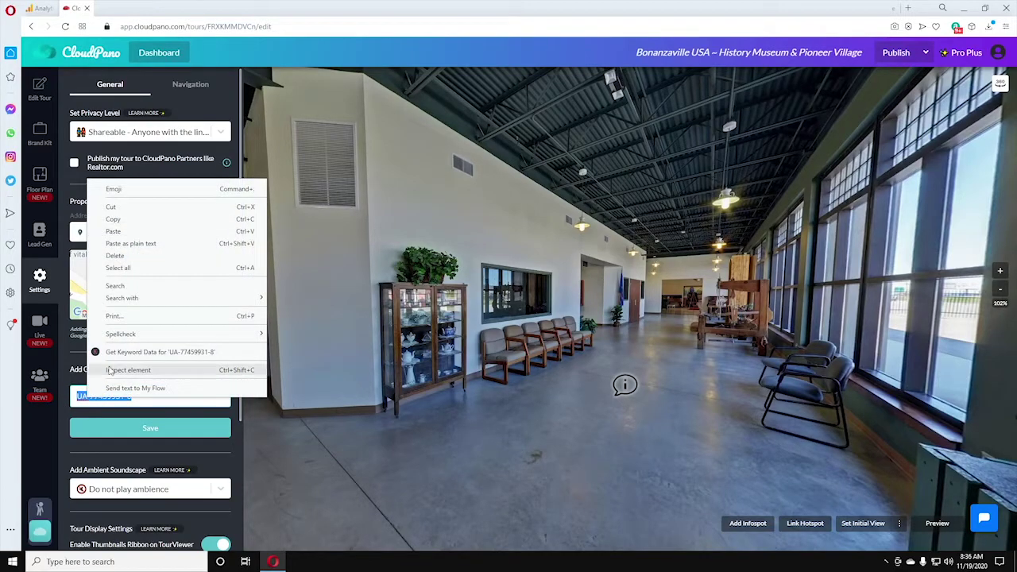
left_click(132, 231)
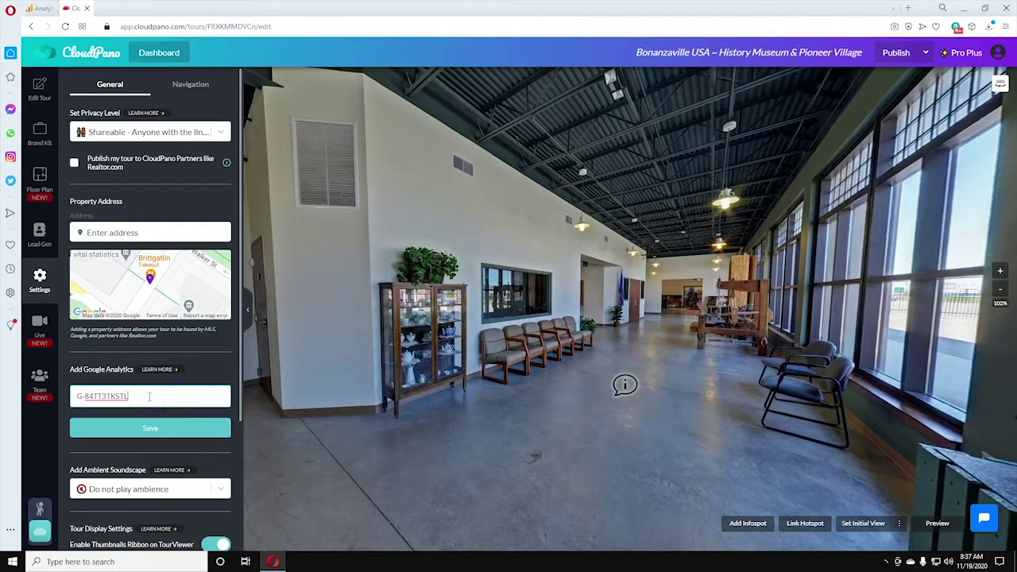
left_click(150, 430)
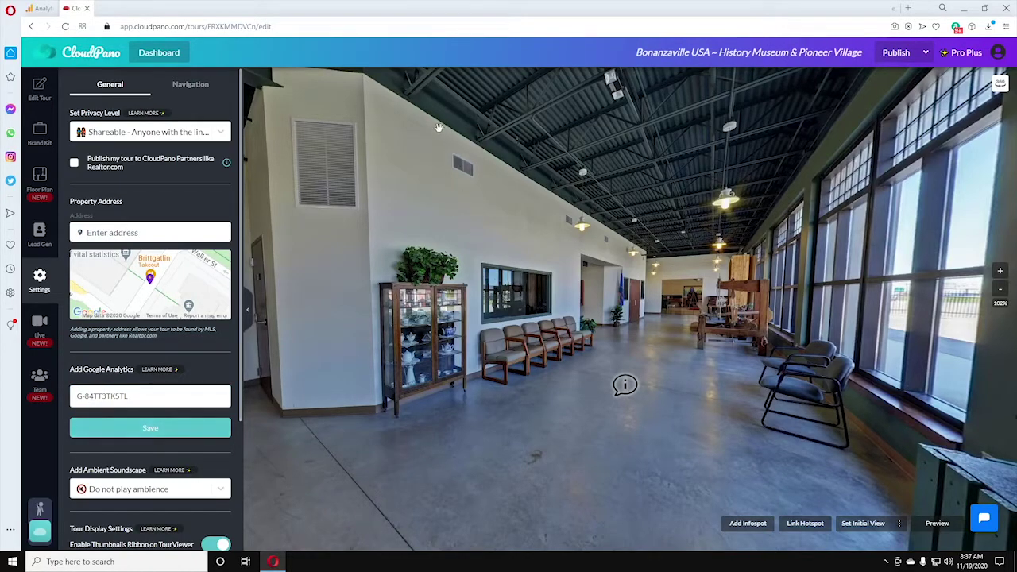
Review the Realtime report showing one user viewing the Bonanzaville 360 tour.
left_click(38, 9)
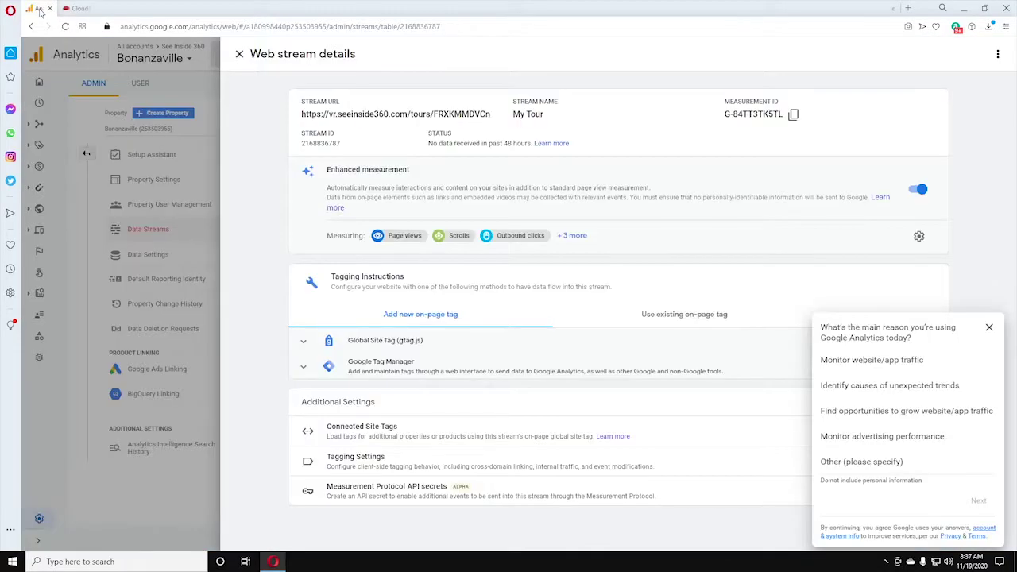
left_click(240, 54)
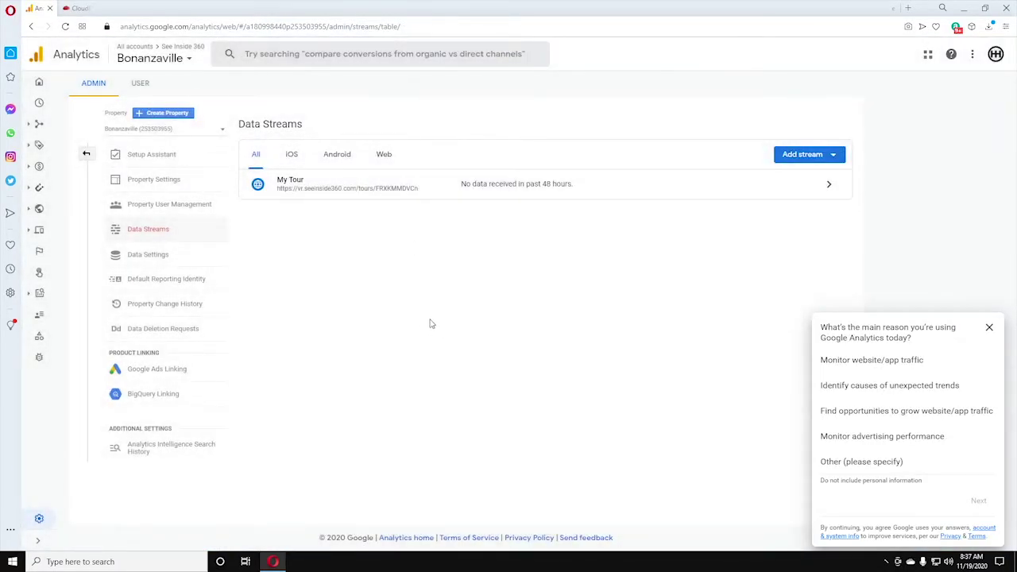
left_click(56, 104)
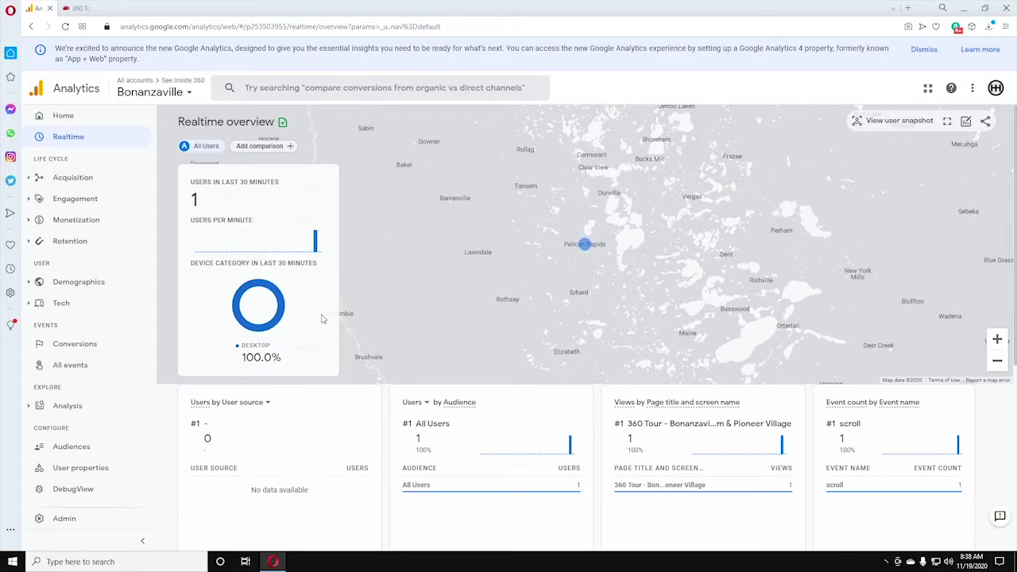
mouse_move(659, 485)
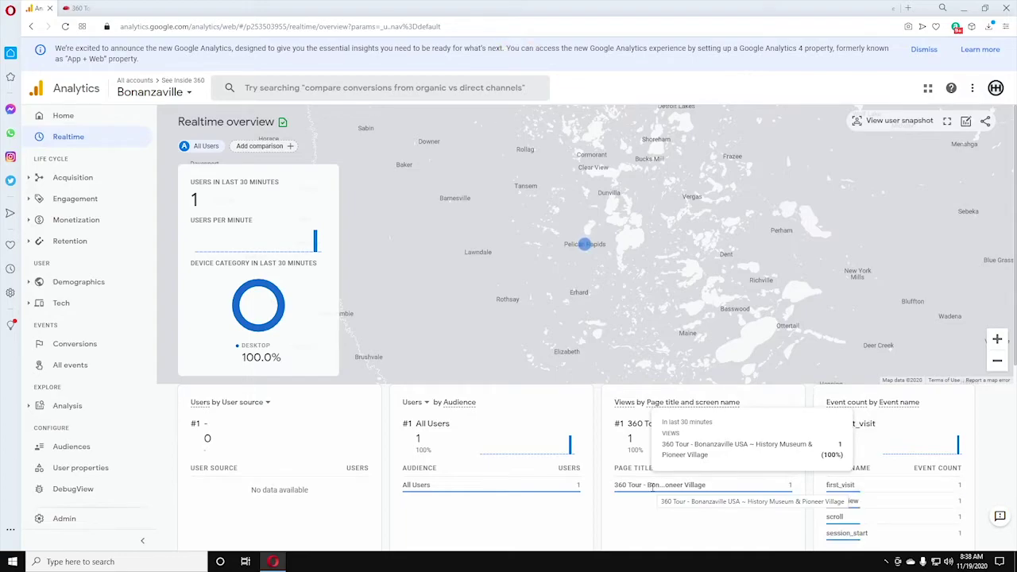
scroll(799, 508, "down", 1)
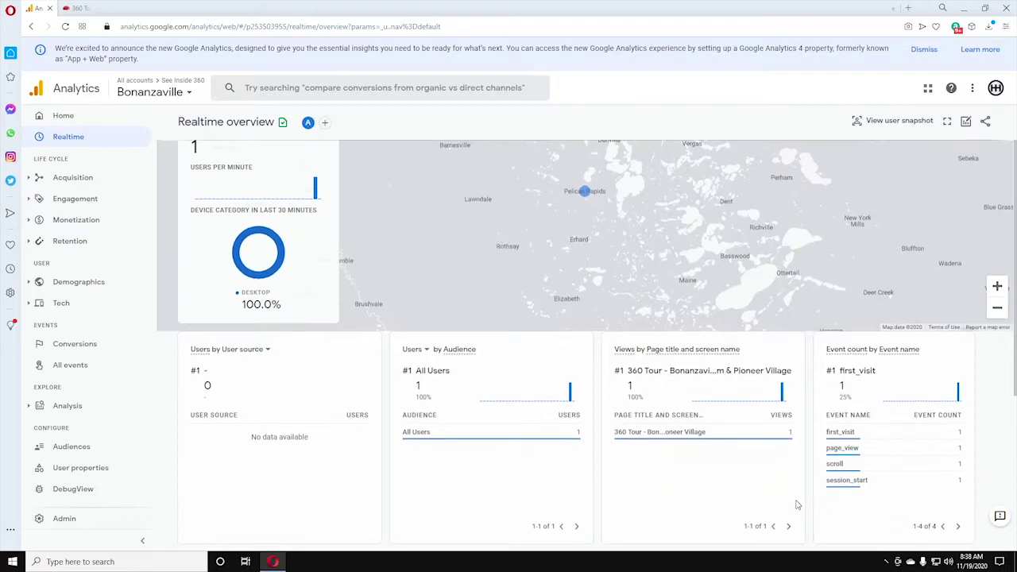
scroll(798, 504, "down", 2)
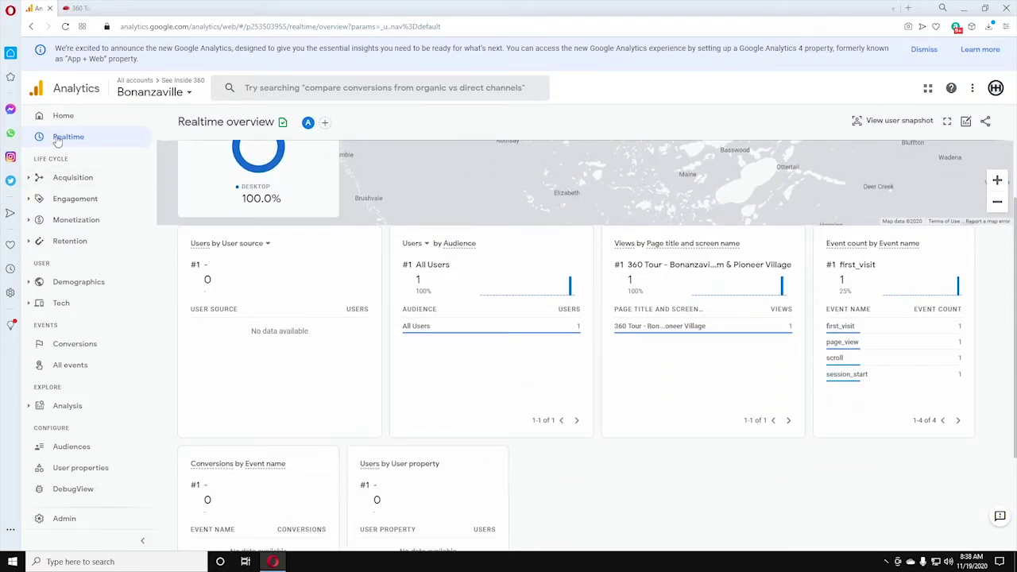
scroll(293, 269, "up", 3)
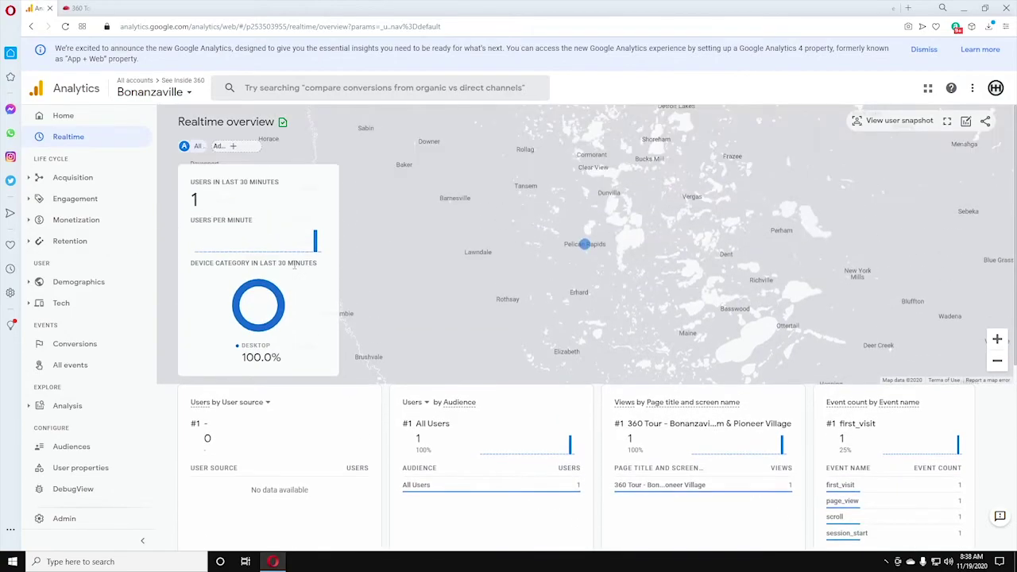